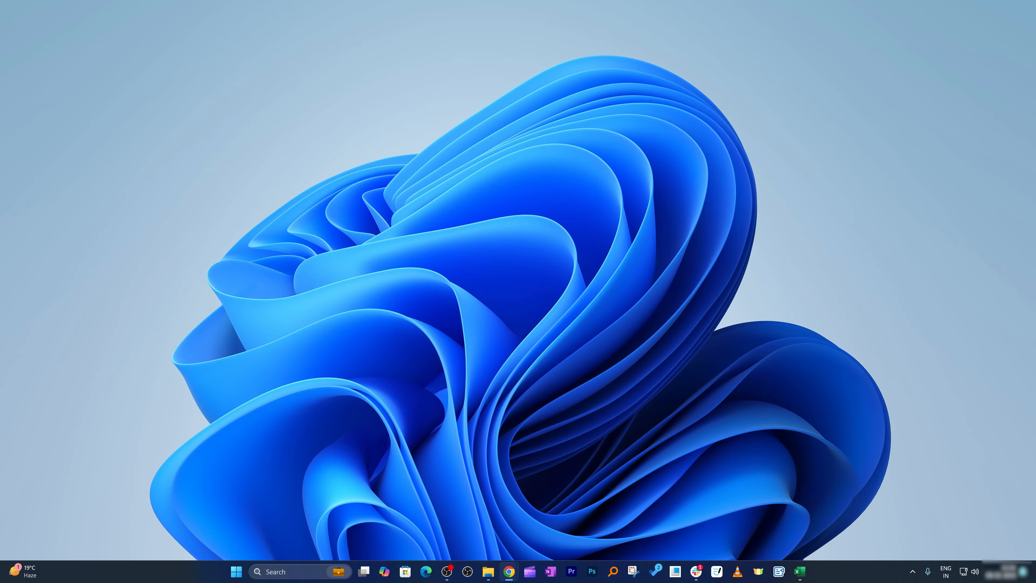
- Switch to Chrome and download the GPT4All installer for Windows from nomic.ai/gpt4all
key(alt+Tab)
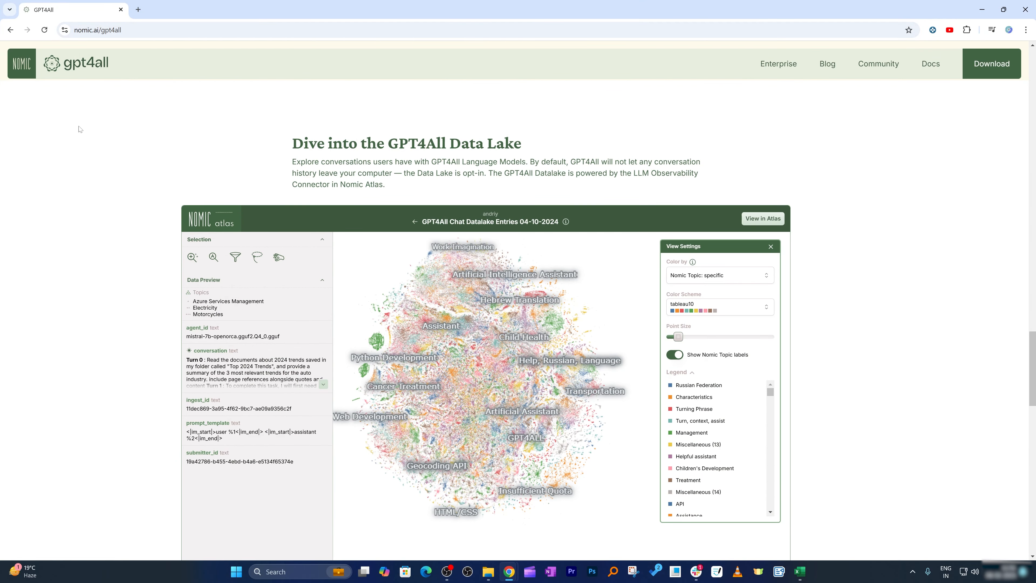
scroll(34, 148, up, 15)
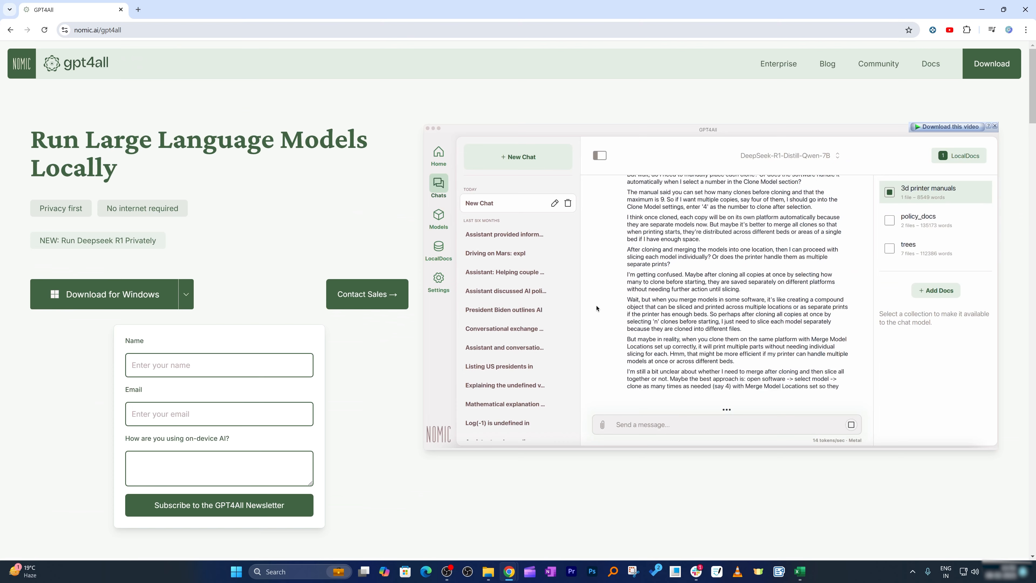
click(98, 30)
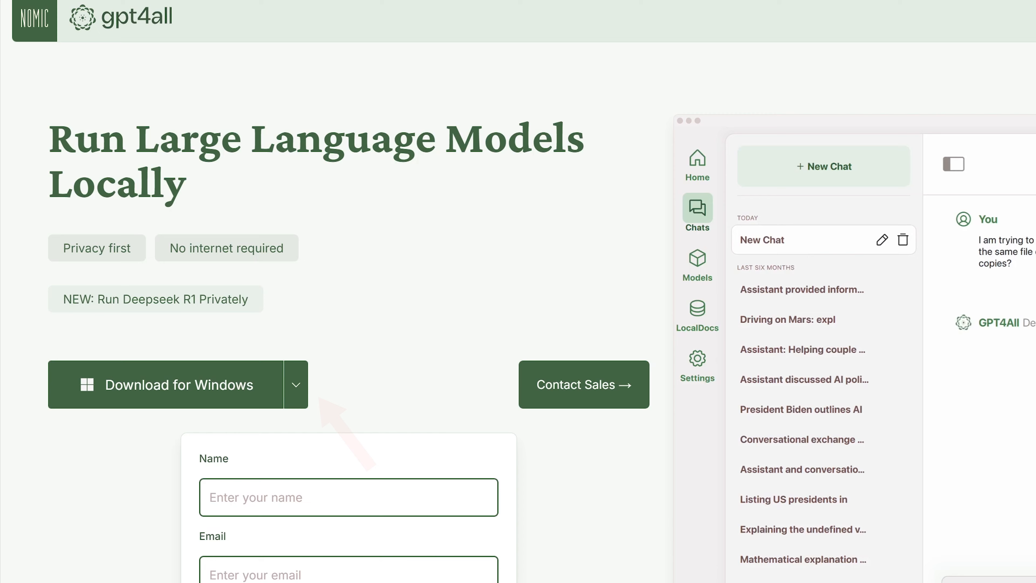
mouse_move(105, 386)
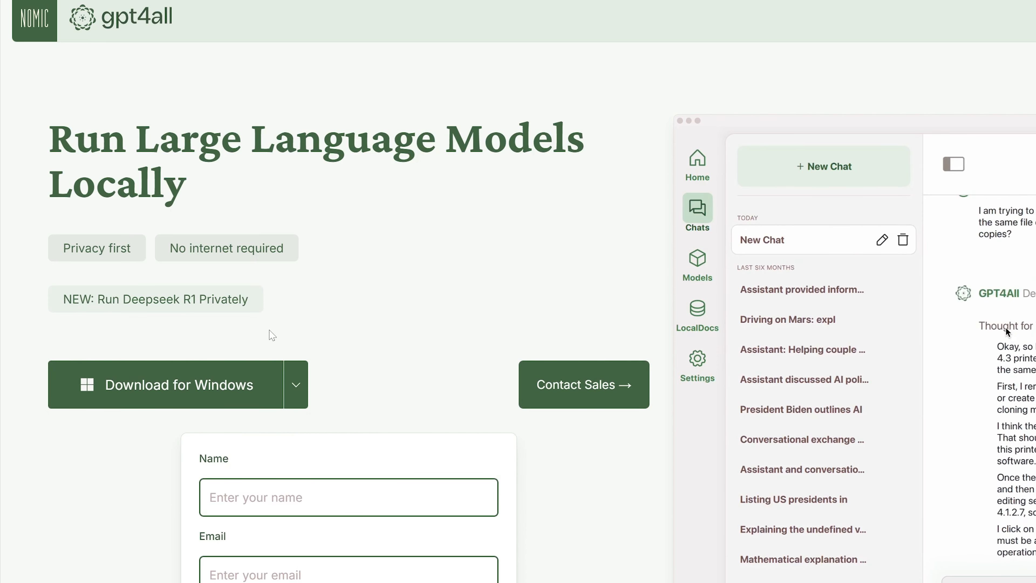
mouse_move(229, 379)
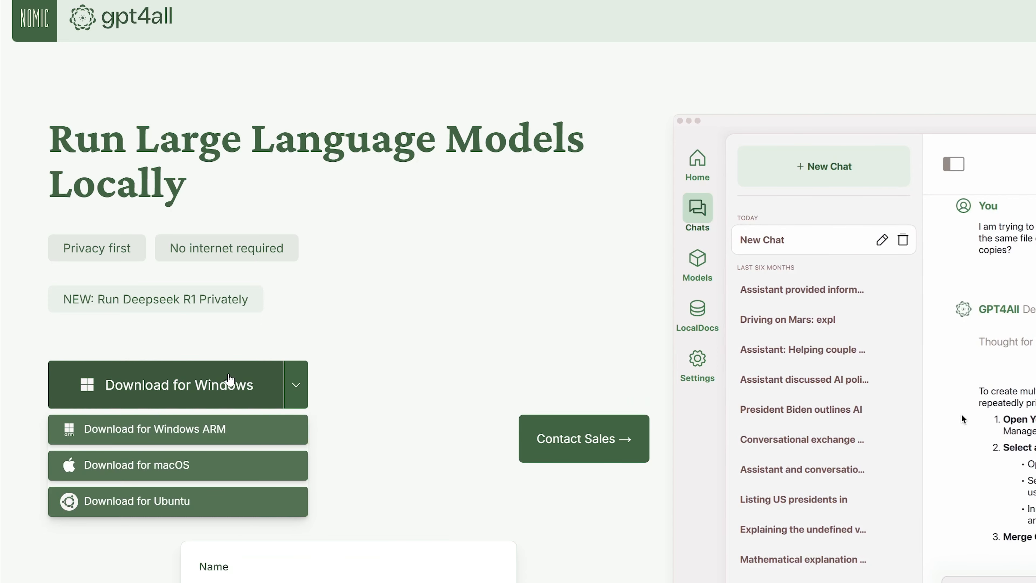
click(230, 380)
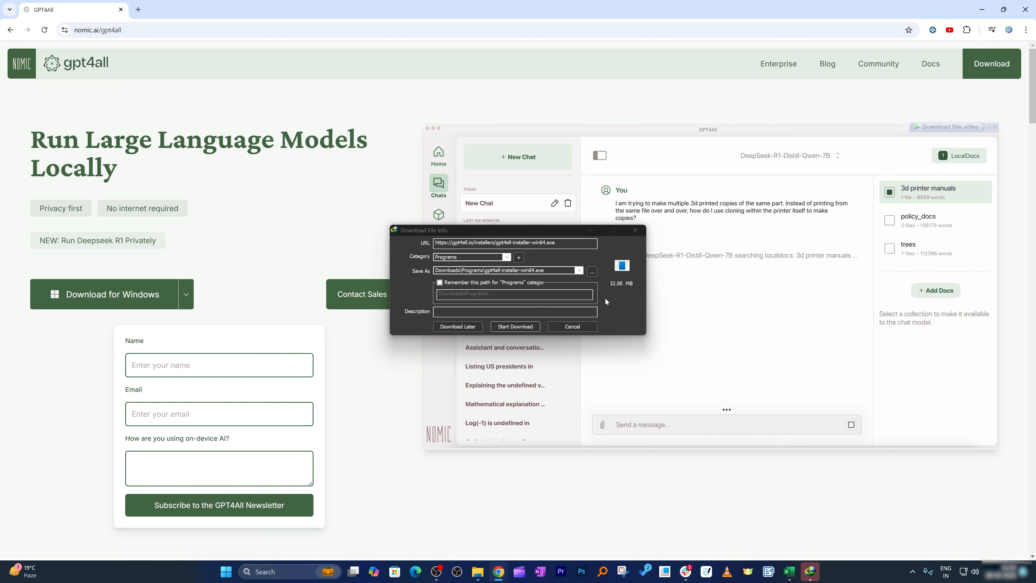
click(515, 326)
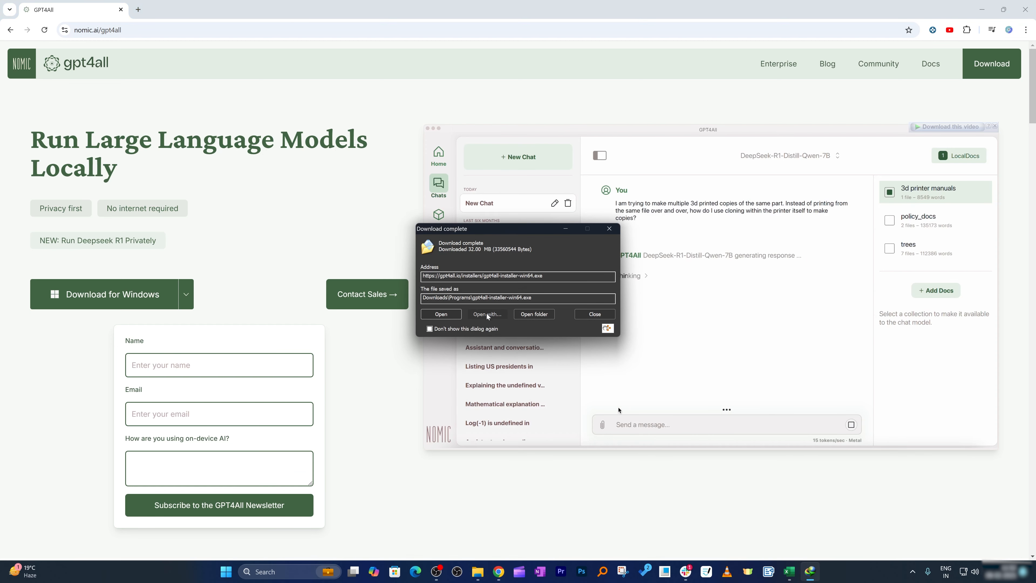
- Open the download's folder in a maximized List view and run gpt4all-installer-win64
click(534, 314)
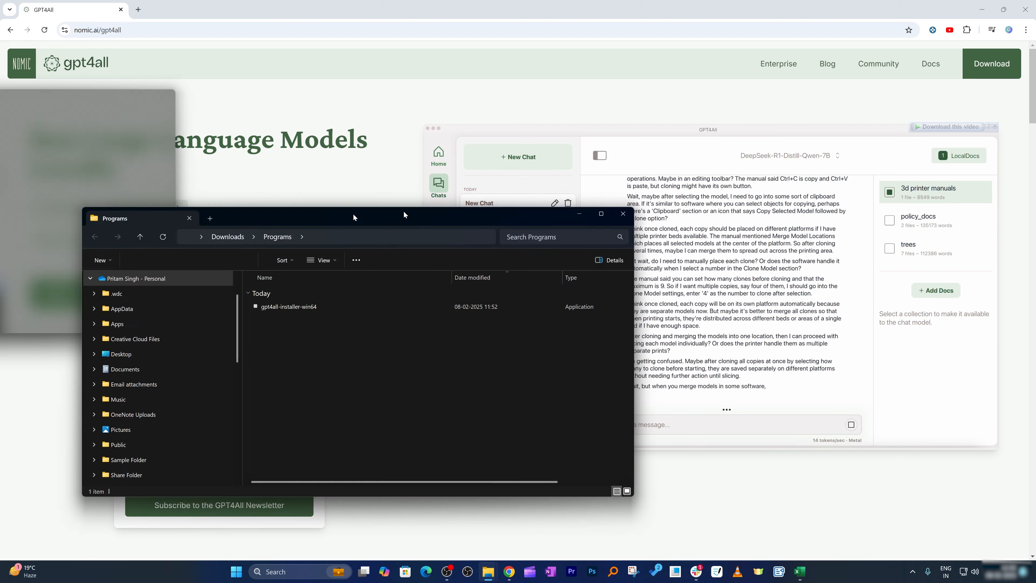
double_click(403, 214)
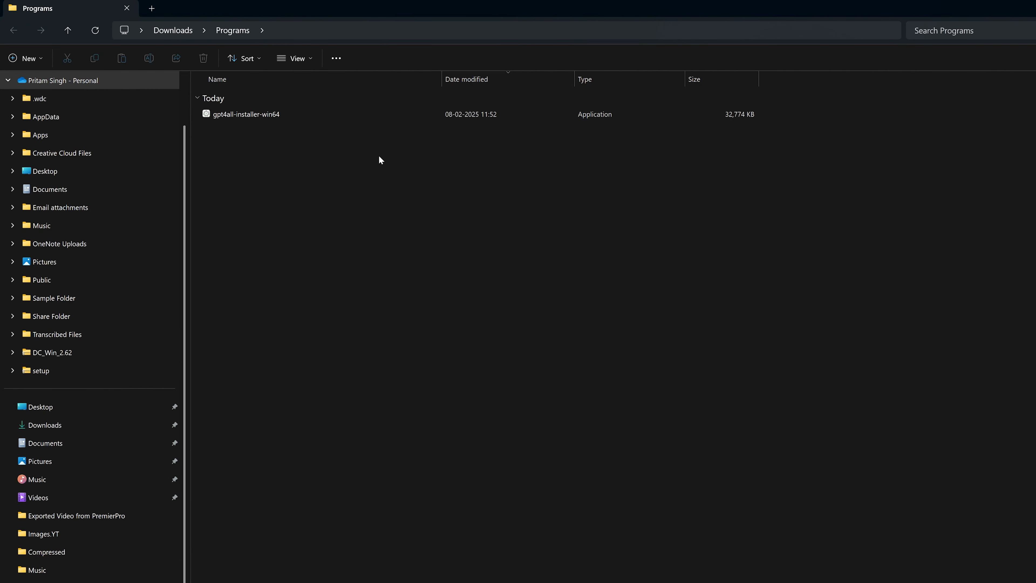
key(ctrl+shift+5)
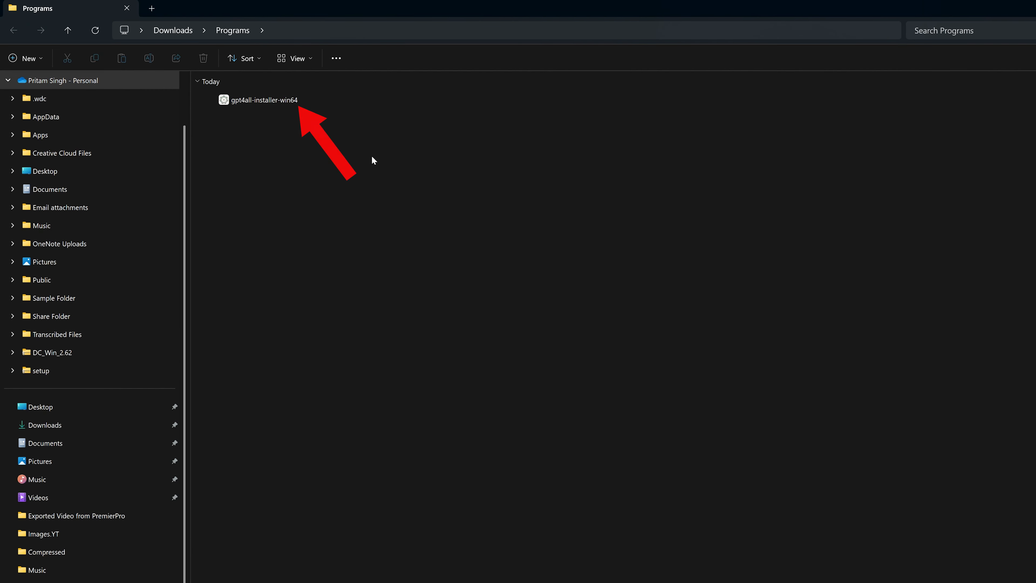
double_click(272, 102)
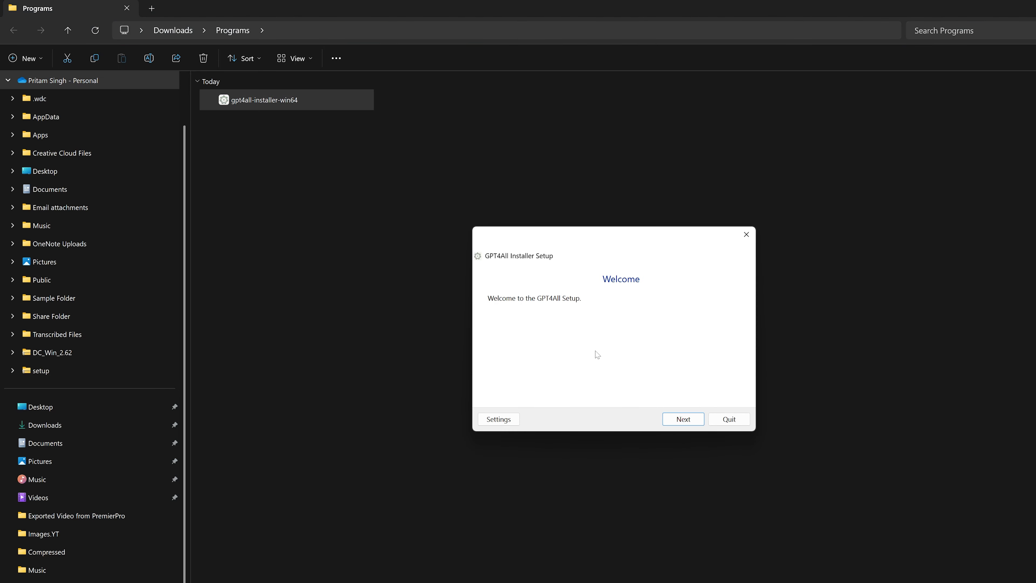
- Install the gpt4all component in the default folder, accepting the license agreement, and finish the setup
click(683, 419)
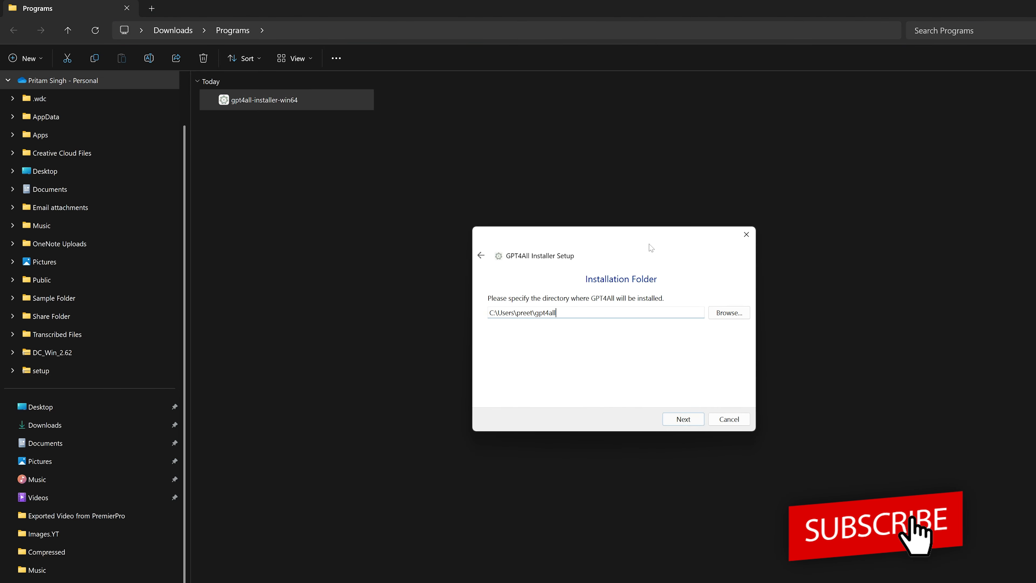
click(690, 420)
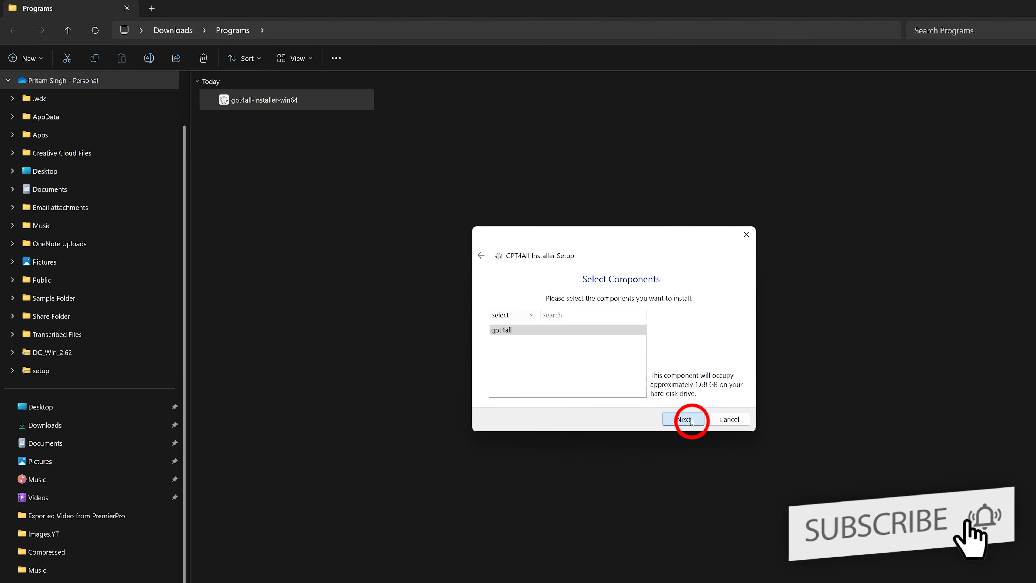
click(690, 419)
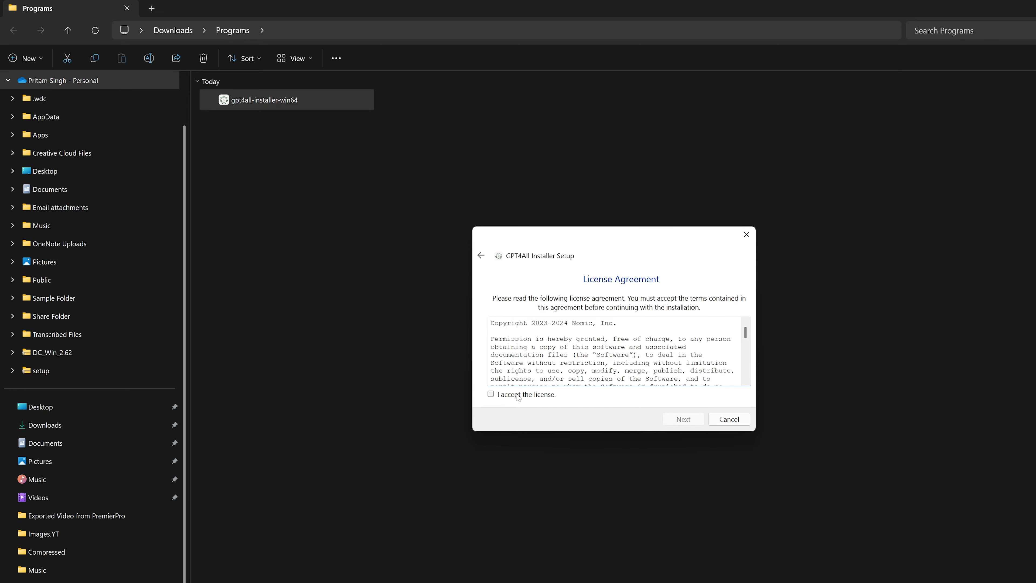
click(491, 394)
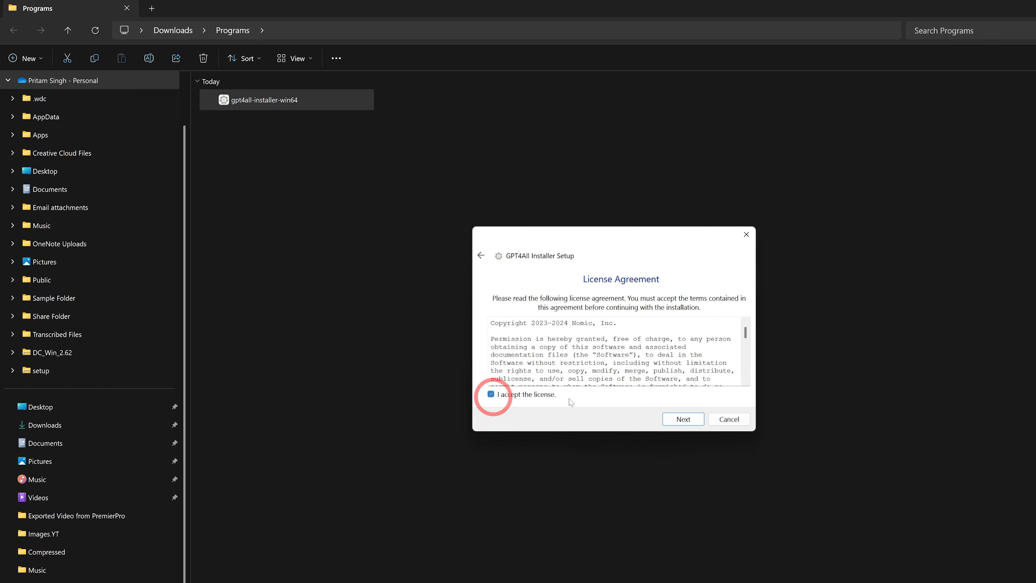
click(685, 420)
click(685, 420)
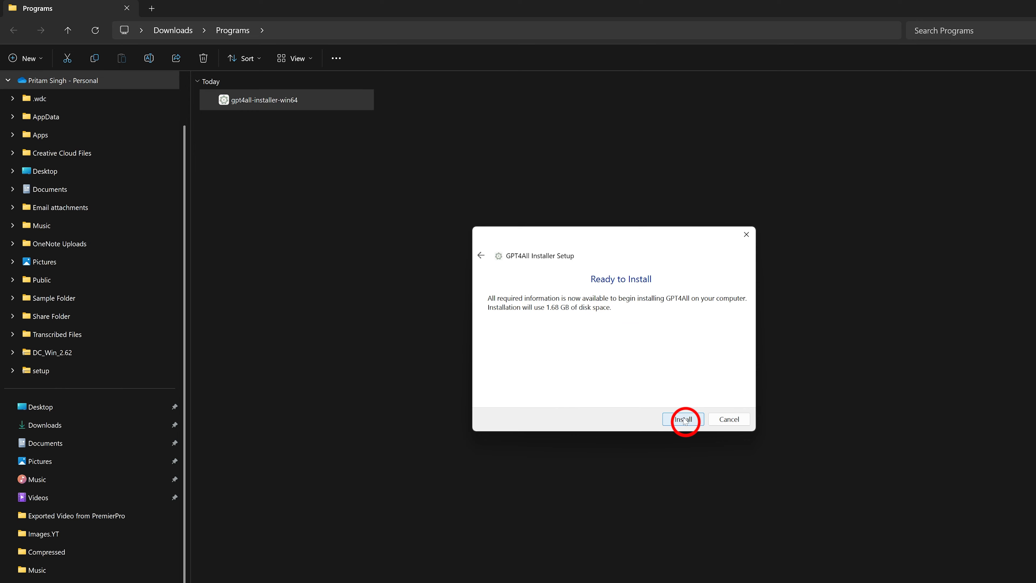
click(684, 420)
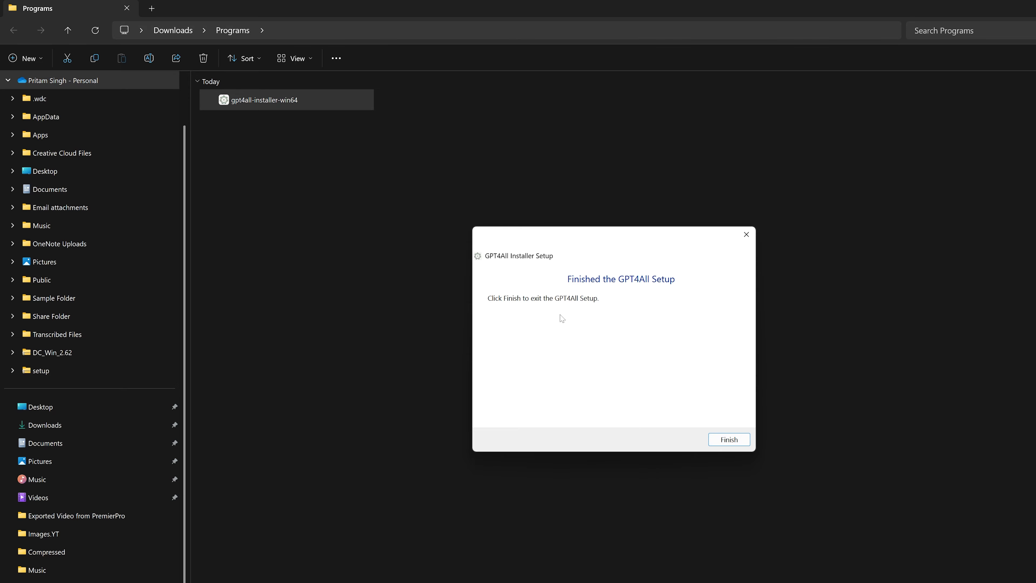
click(730, 440)
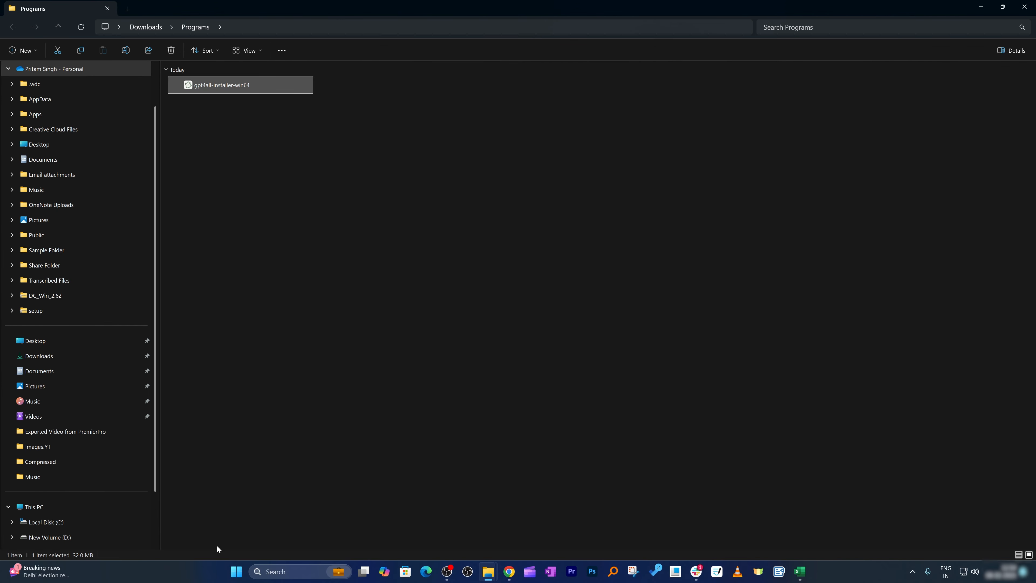
- Find and launch GPT4All, then decline both anonymous usage analytics and sharing chats to the GPT4All Datalake
click(236, 572)
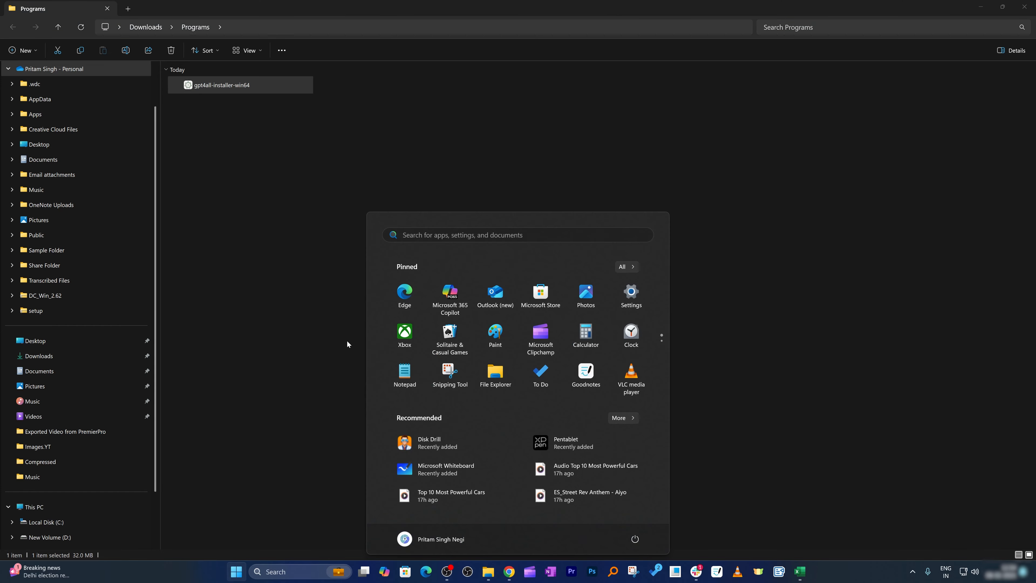
click(417, 243)
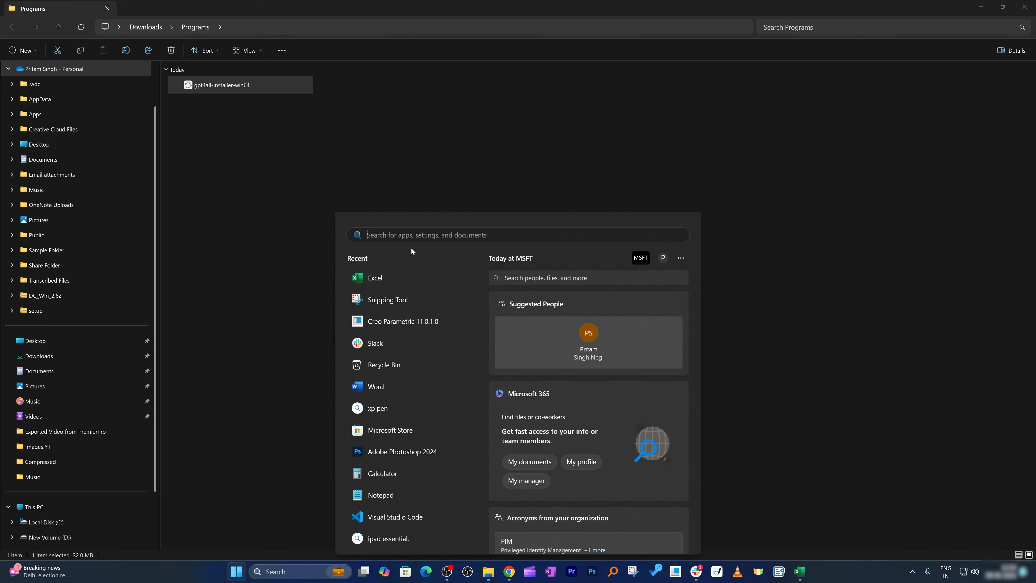
text(gpt4All)
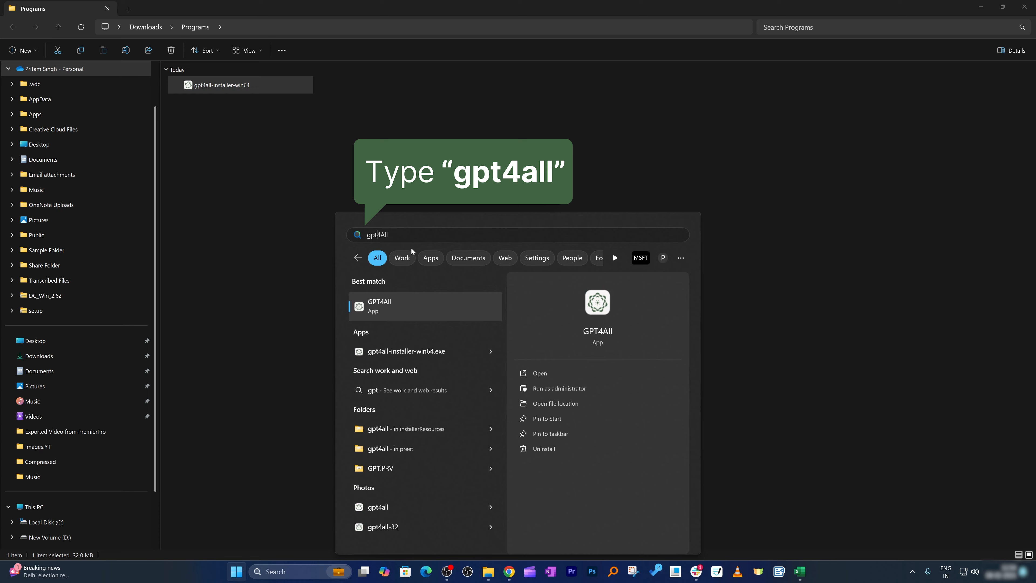
click(430, 303)
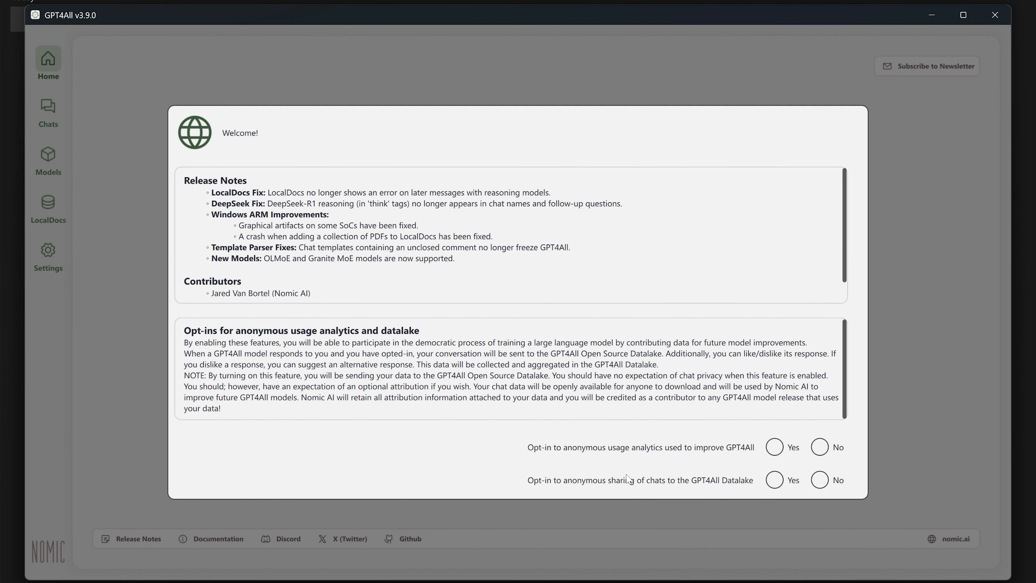
click(839, 451)
click(826, 482)
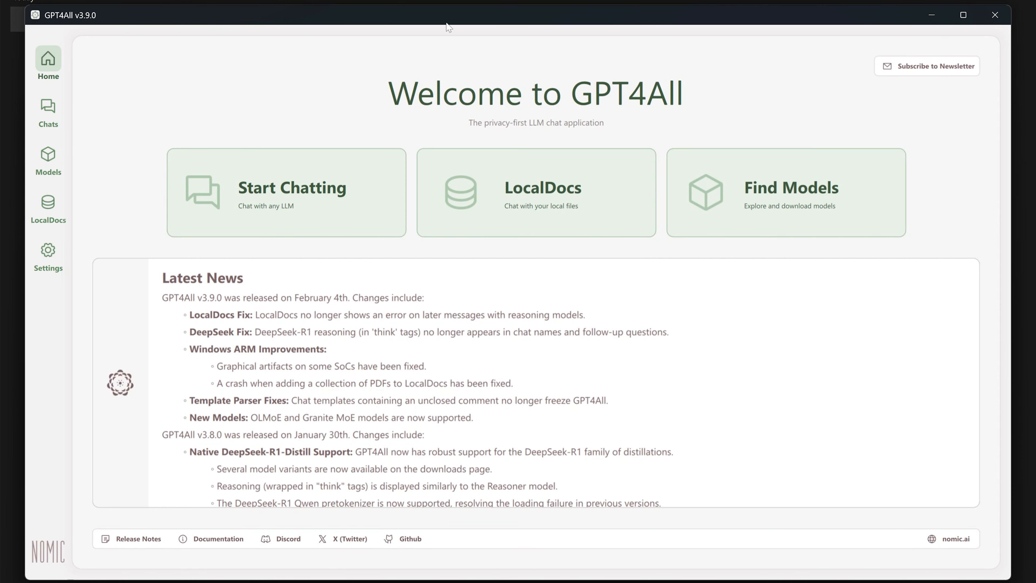
- Go from the chat area to installing a model and examine the DeepSeek-R1-Distill models in GPT4All's own list
click(267, 189)
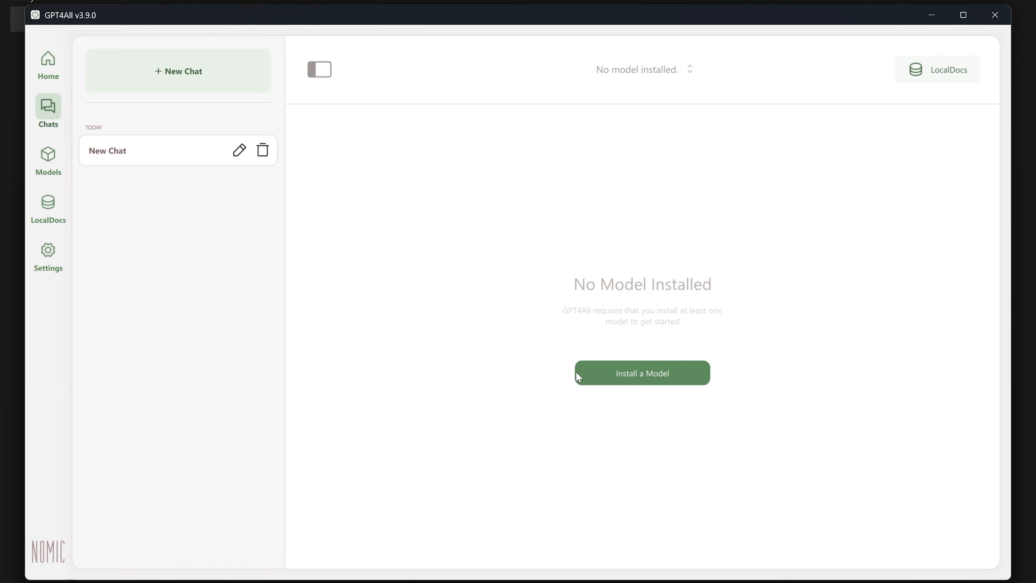
click(655, 384)
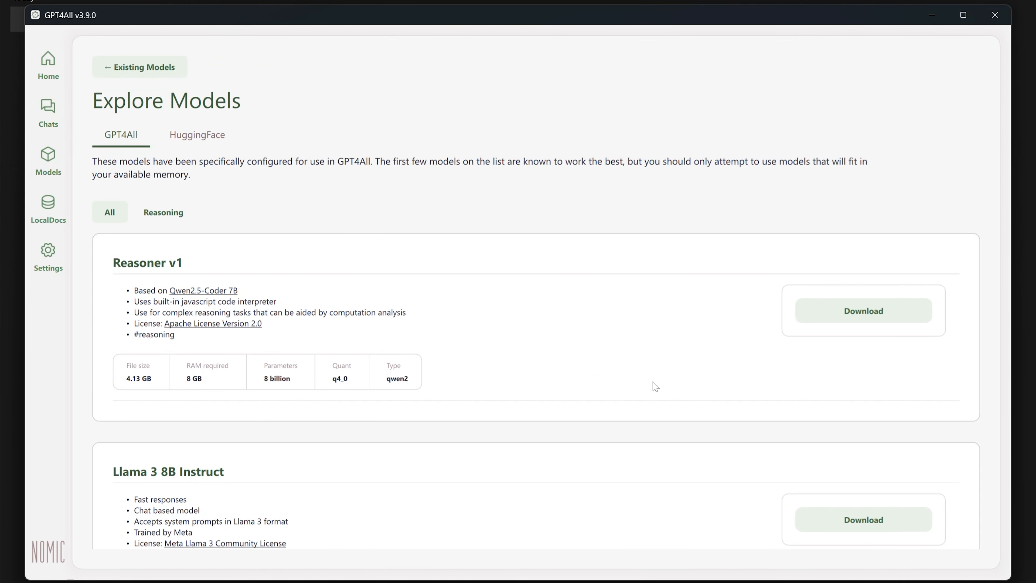
scroll(517, 286, down, 8)
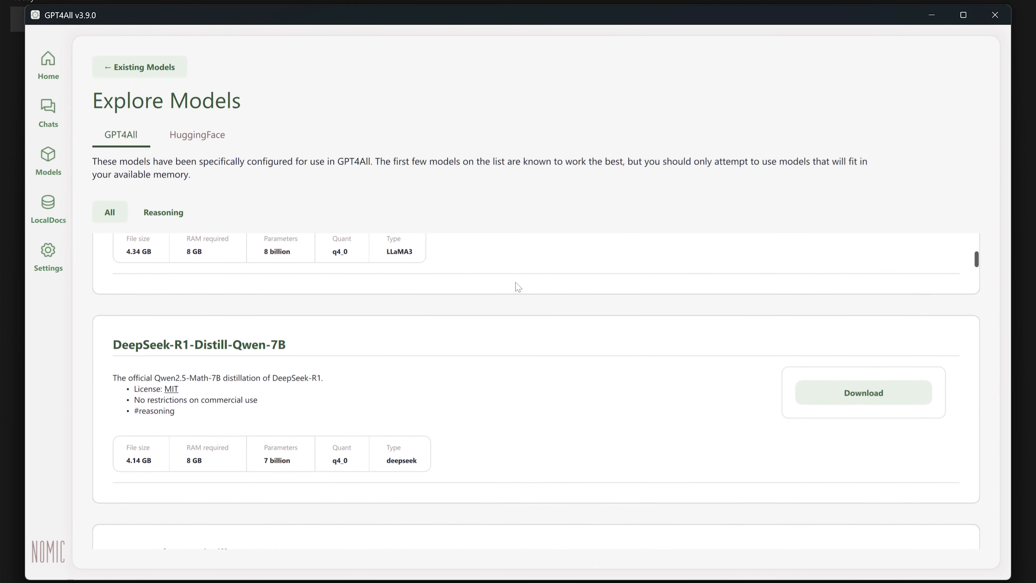
scroll(517, 286, down, 10)
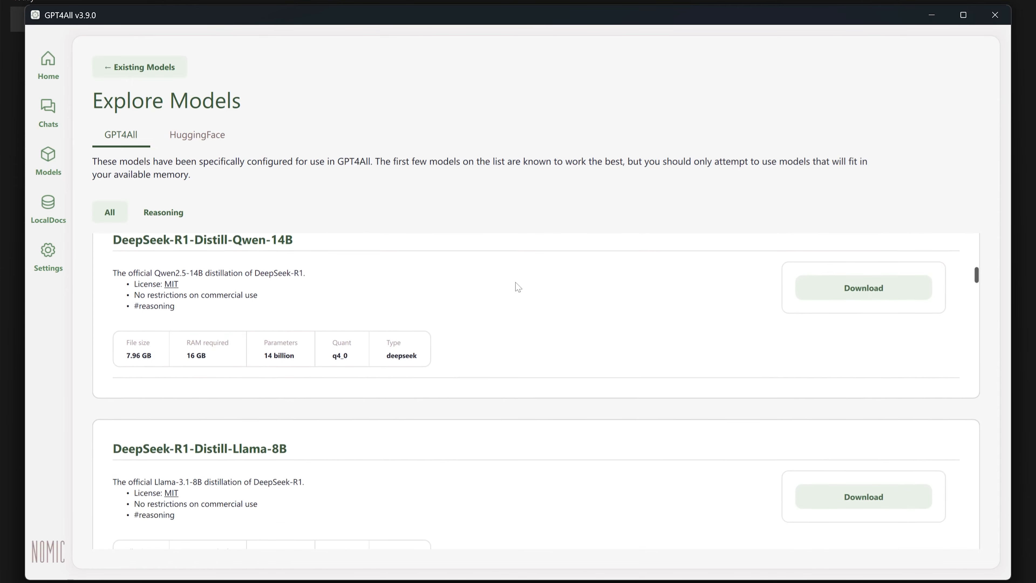
scroll(518, 287, down, 5)
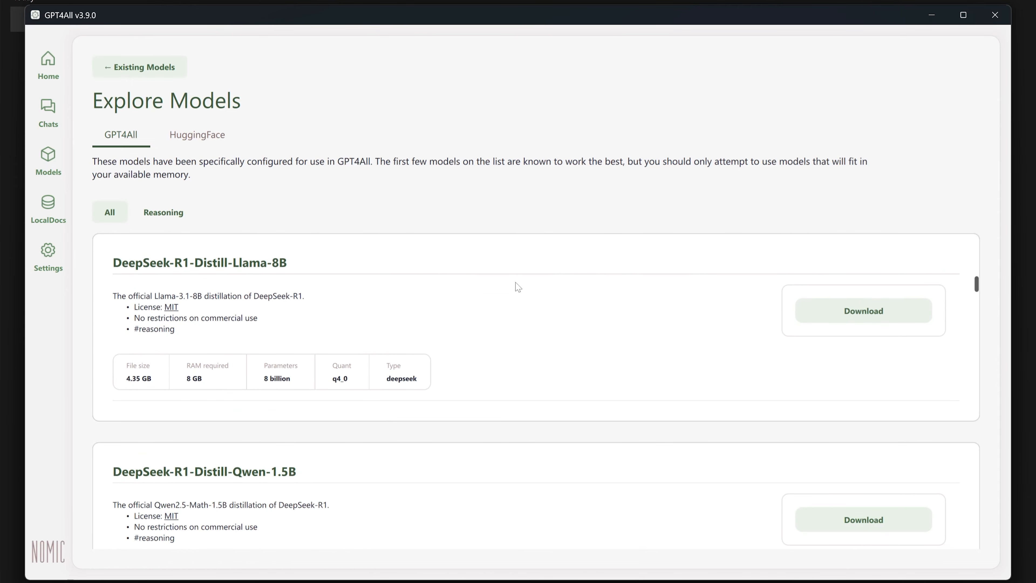
scroll(518, 286, down, 10)
scroll(521, 279, up, 9)
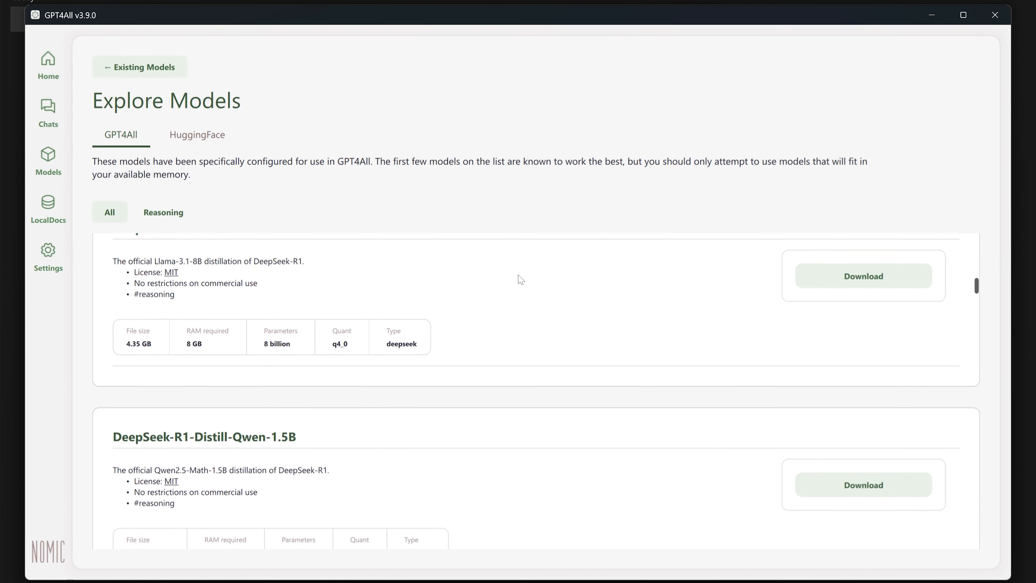
scroll(521, 280, up, 5)
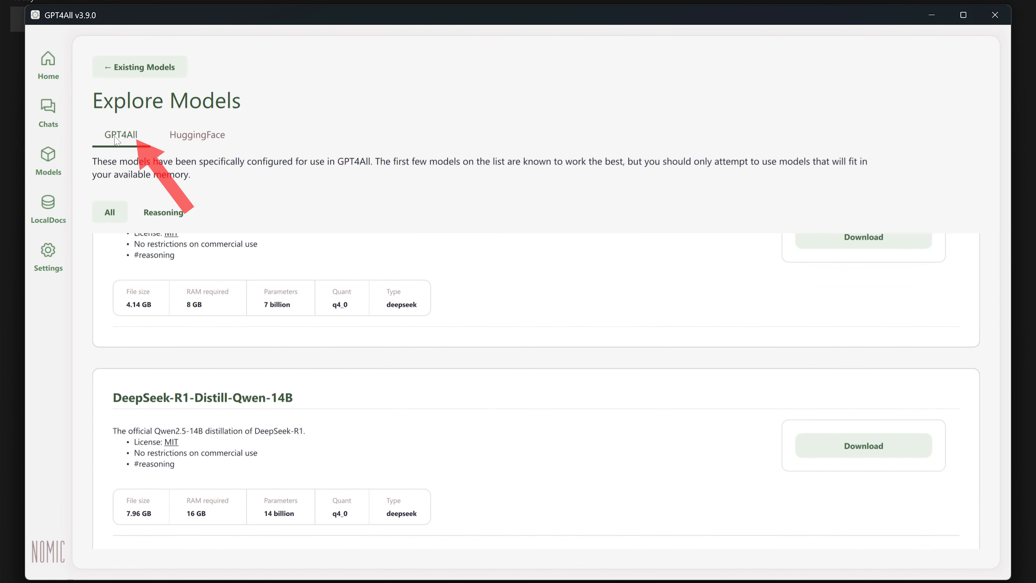
- Search the HuggingFace models for "deepseek" and compare the file sizes of the listed models
click(199, 137)
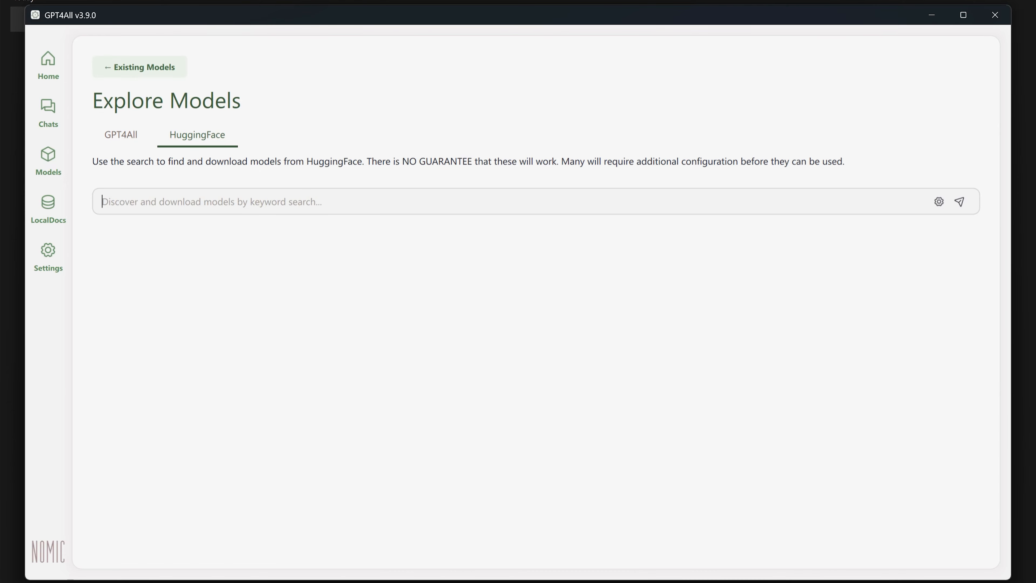
text(deepseek)
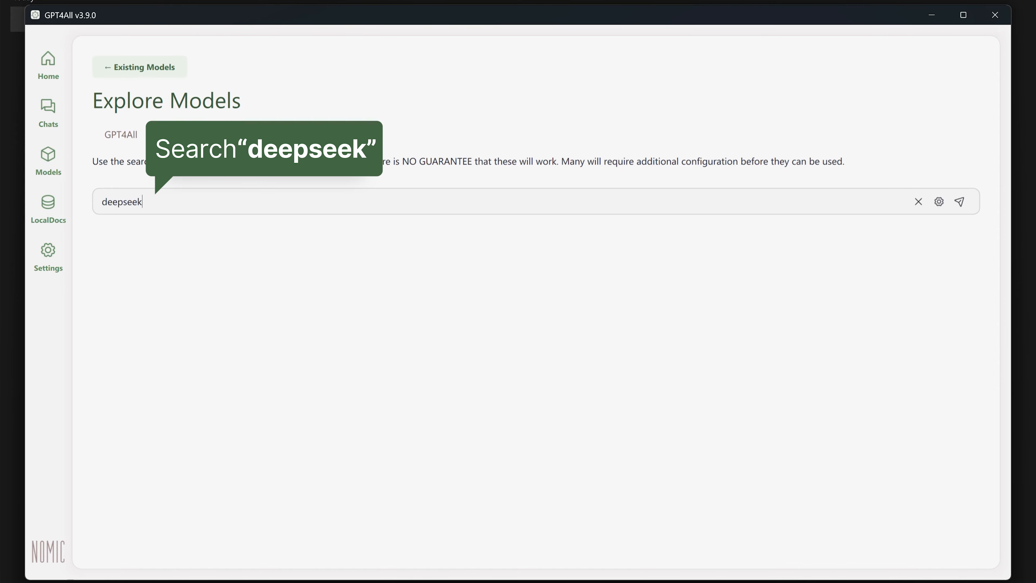
key(Return)
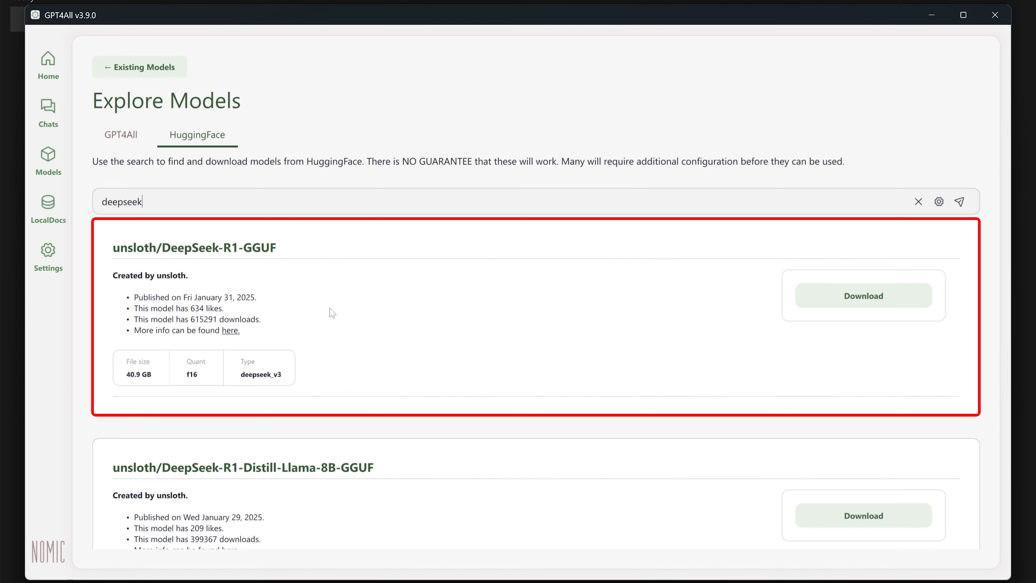
scroll(330, 312, down, 1)
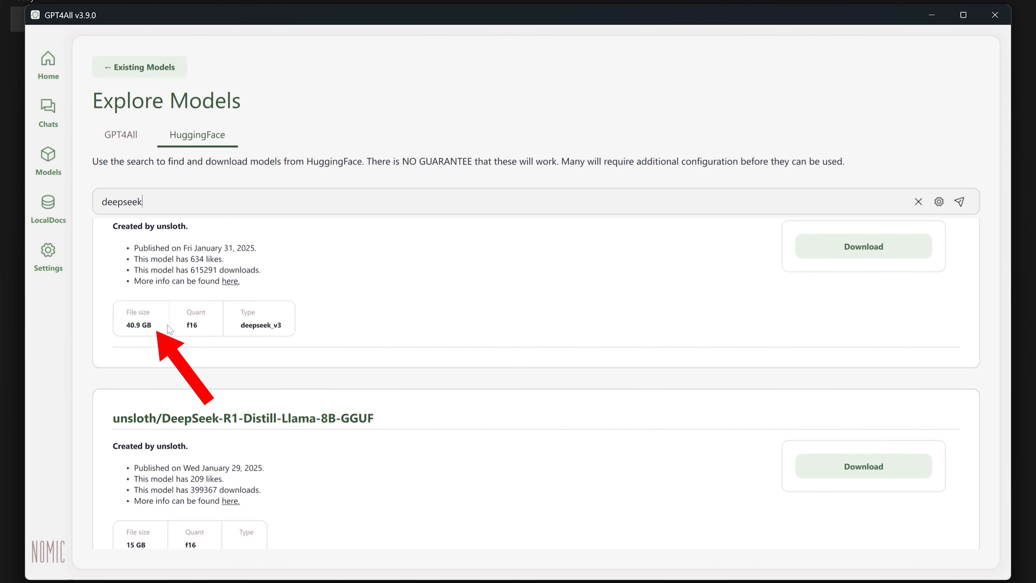
scroll(182, 334, down, 3)
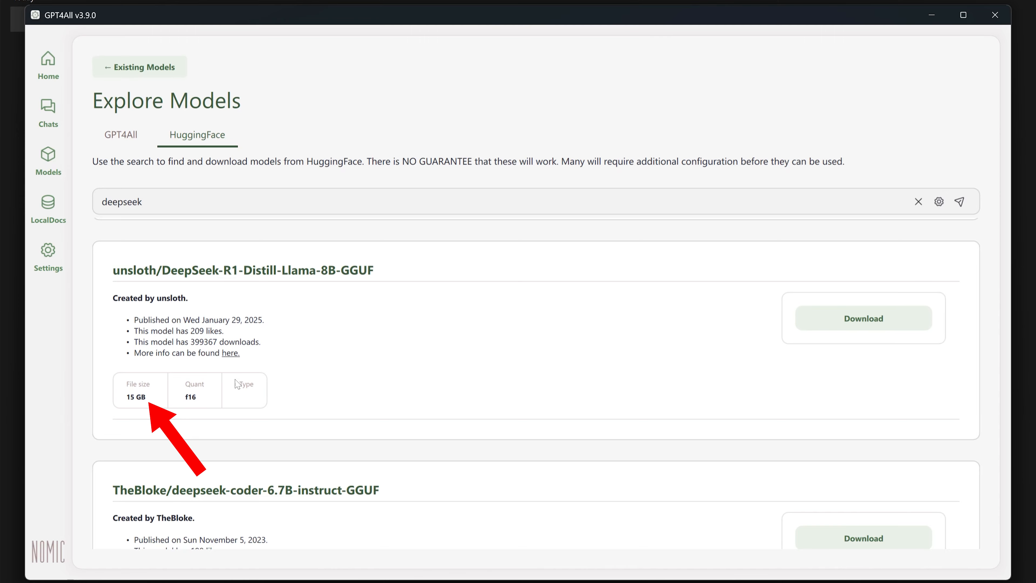
- Look through the rest of the HuggingFace results for further DeepSeek models, checking their parameter sizes, file sizes and quantization
scroll(237, 383, down, 9)
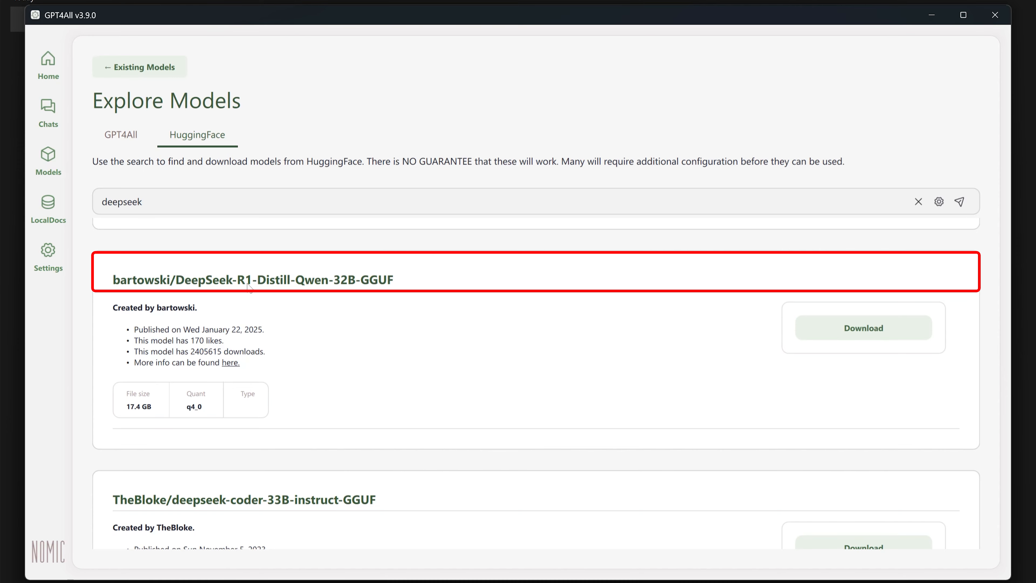
scroll(331, 356, down, 1)
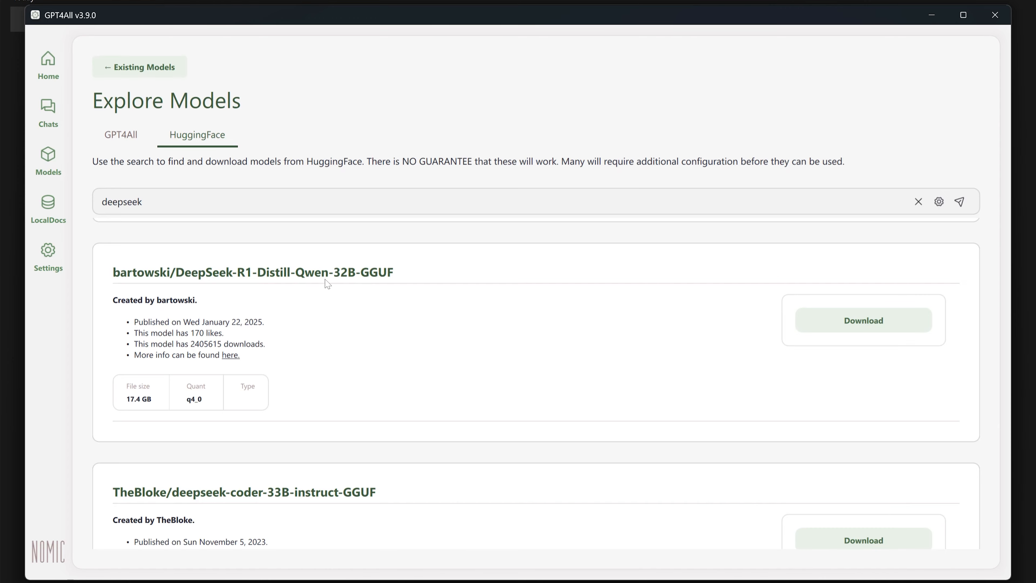
scroll(429, 285, down, 10)
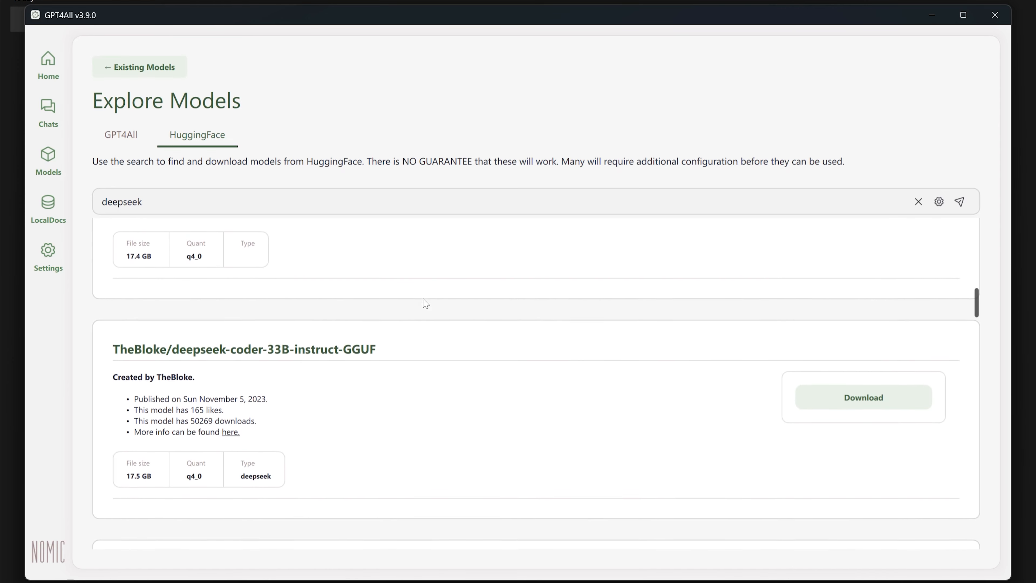
scroll(405, 315, down, 12)
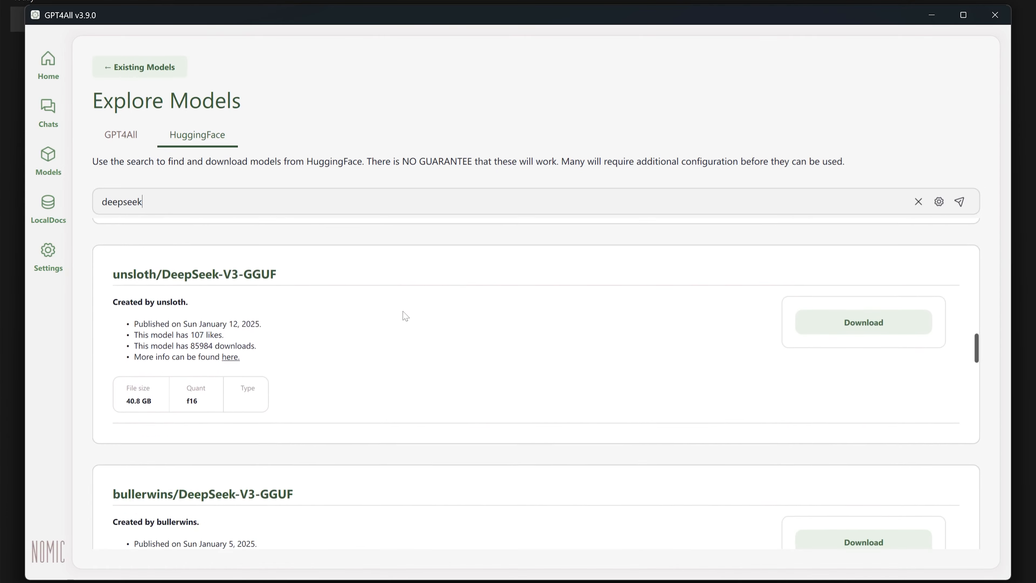
scroll(405, 316, down, 12)
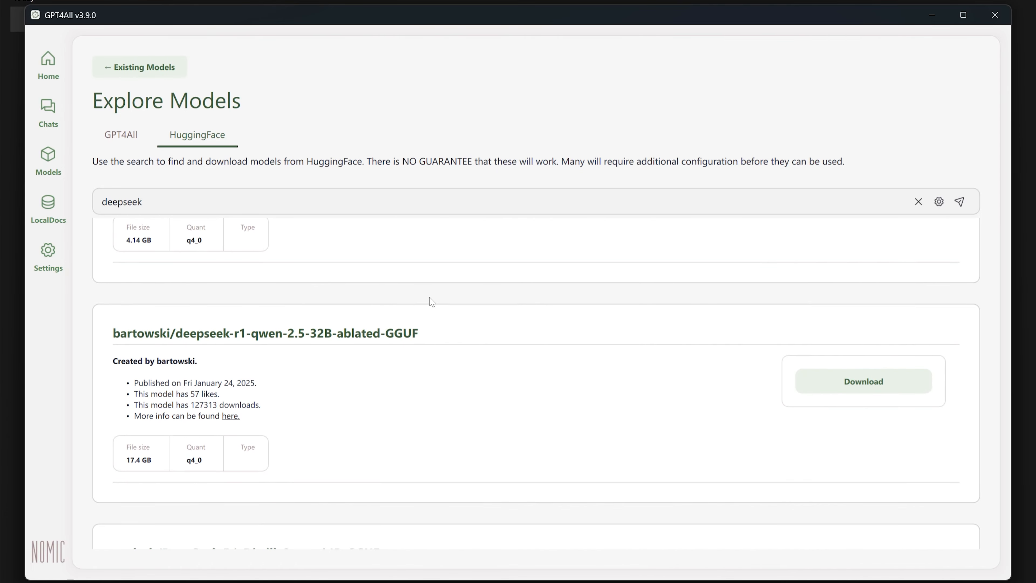
scroll(425, 310, down, 12)
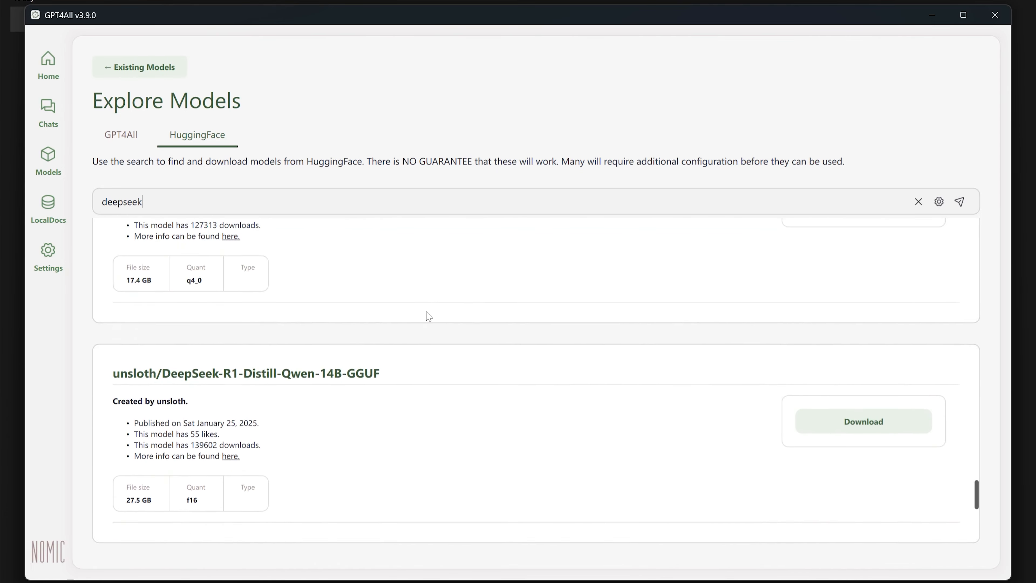
scroll(459, 356, down, 3)
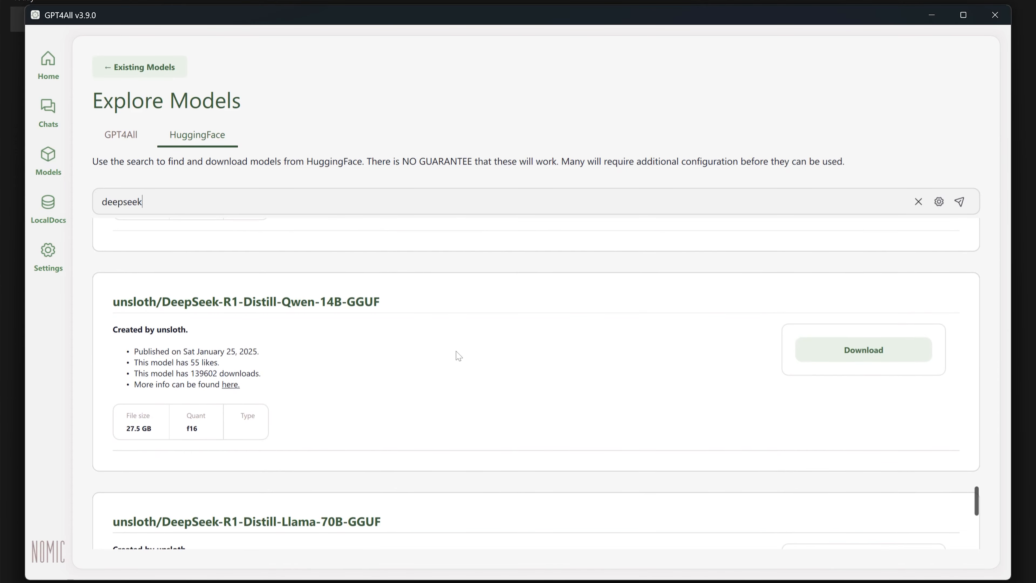
drag(978, 506, 977, 389)
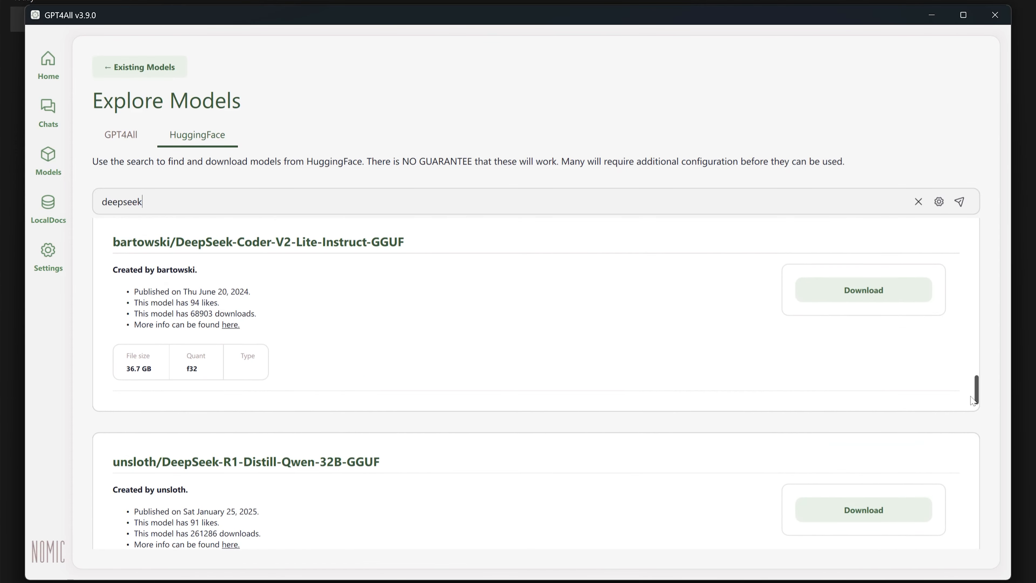
- Download the DeepSeek-R1-Distill-Qwen-14B model from GPT4All's own model list and check its download progress
click(128, 134)
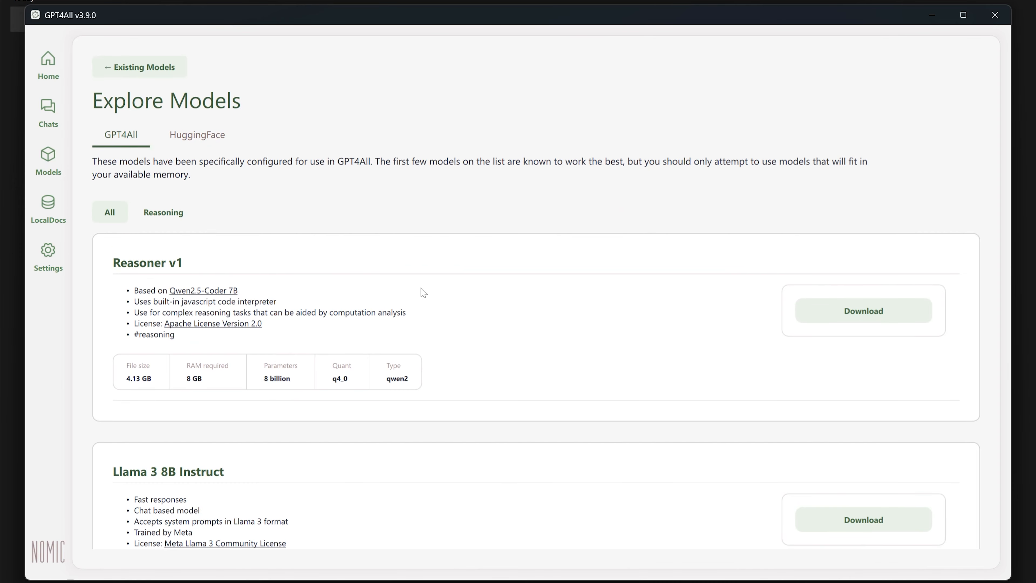
scroll(428, 293, down, 10)
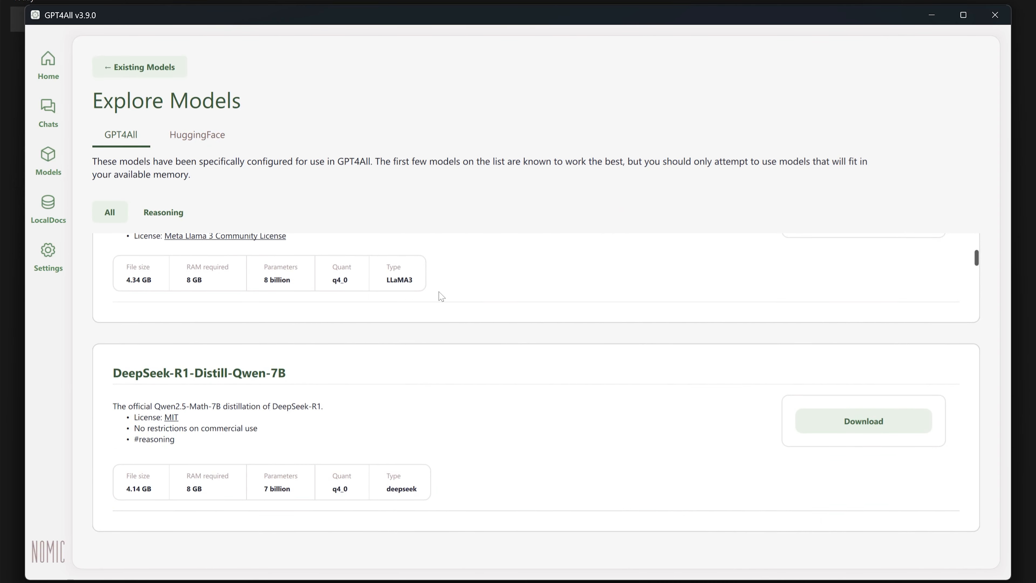
scroll(441, 297, down, 3)
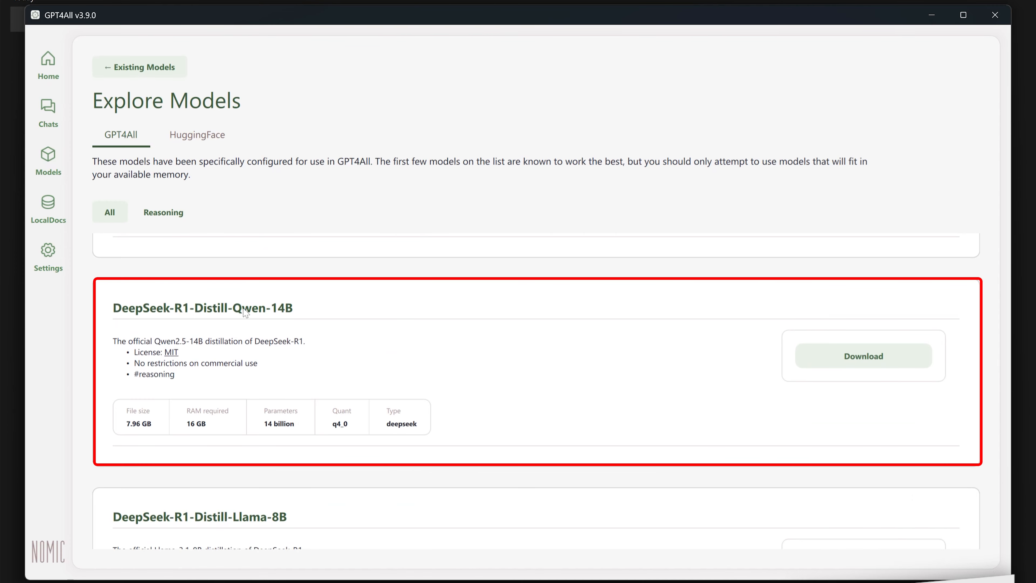
scroll(293, 312, down, 1)
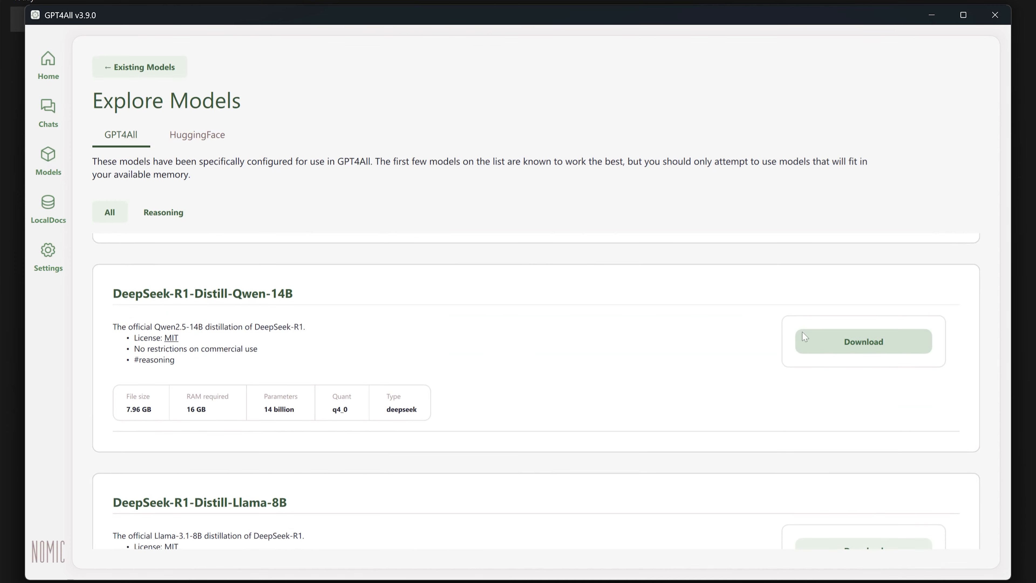
click(859, 352)
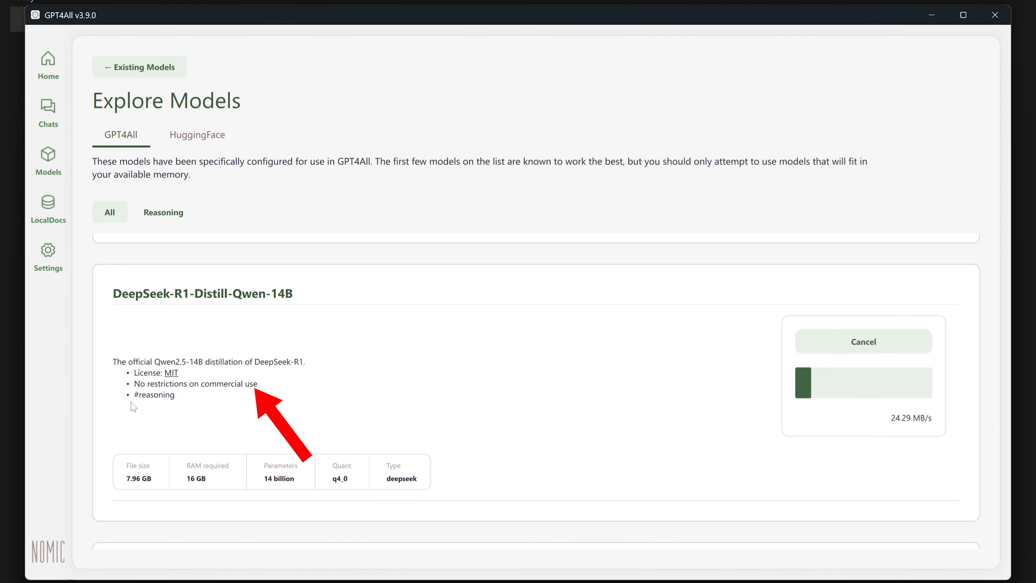
scroll(490, 400, up, 2)
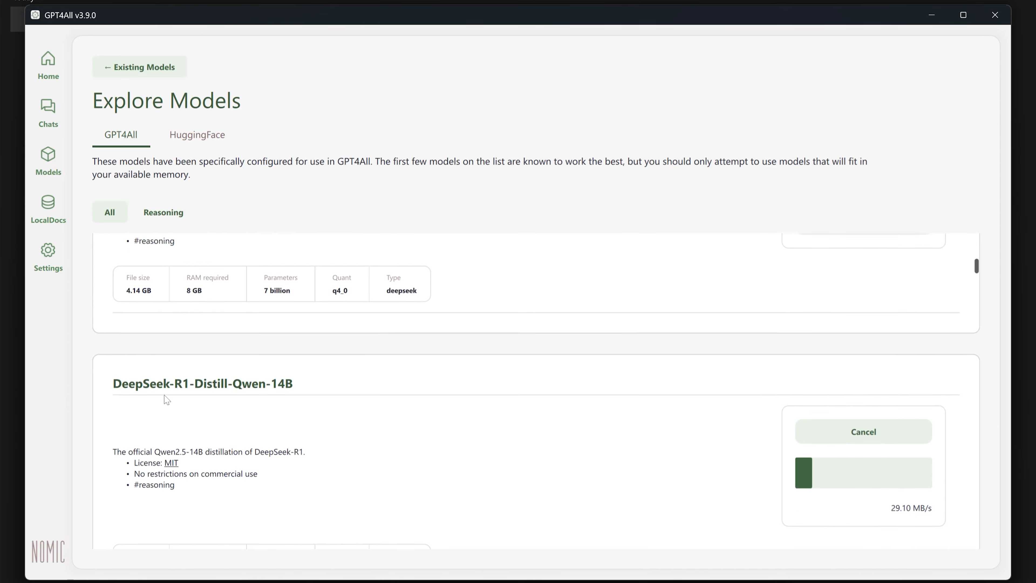
scroll(732, 328, down, 3)
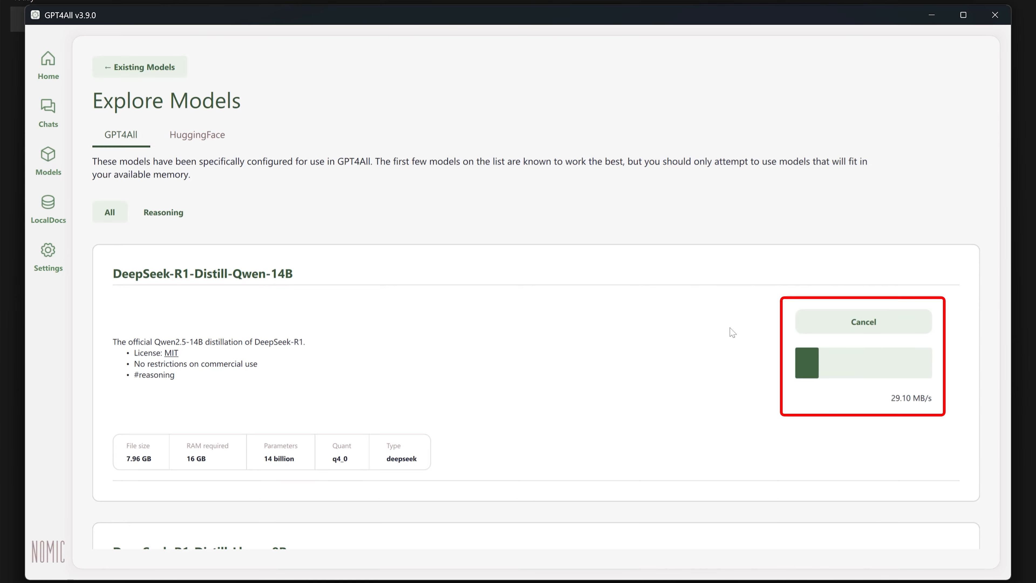